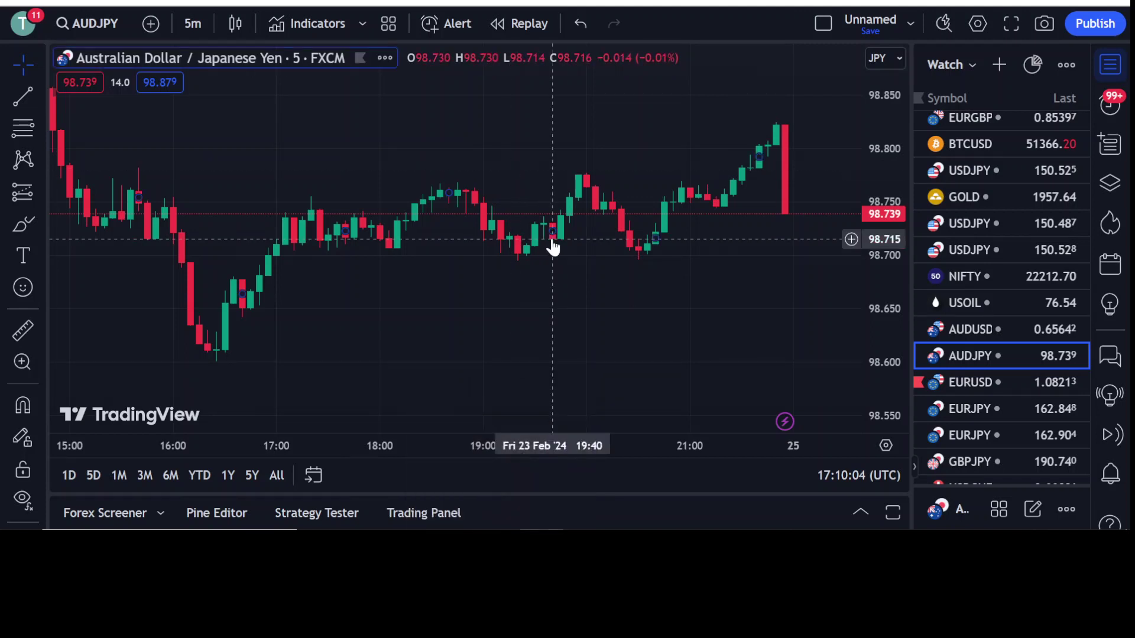
- Examine the AUDJPY 5-minute candles across the 23 February session, from the morning rally to the latest bars
{"action": "left_click_drag", "start_coordinate": [299, 286], "coordinate": [392, 291]}
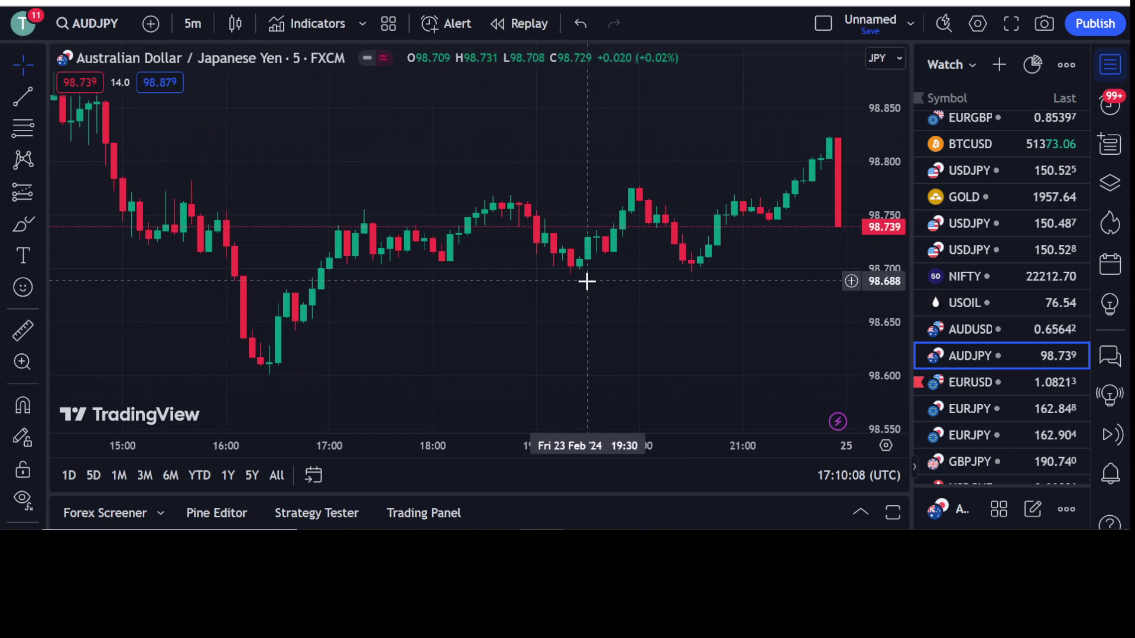
{"action": "left_click_drag", "start_coordinate": [362, 311], "coordinate": [520, 338]}
{"action": "left_click_drag", "start_coordinate": [349, 288], "coordinate": [562, 332]}
{"action": "left_click_drag", "start_coordinate": [347, 268], "coordinate": [548, 296]}
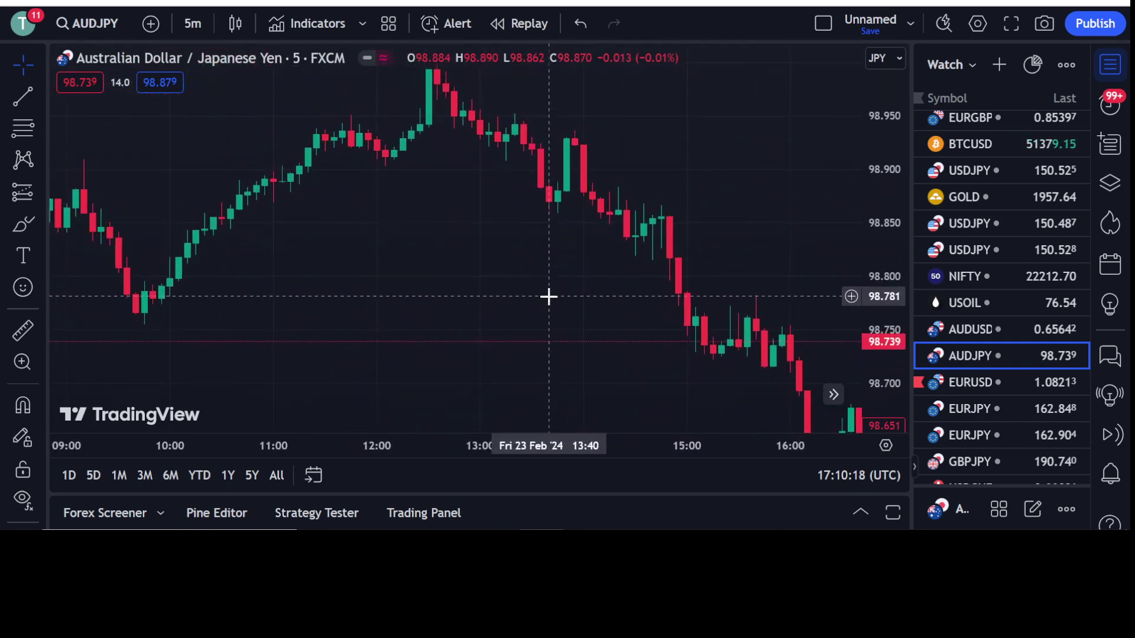
{"action": "left_click_drag", "start_coordinate": [643, 251], "coordinate": [380, 250]}
{"action": "left_click_drag", "start_coordinate": [717, 316], "coordinate": [441, 225]}
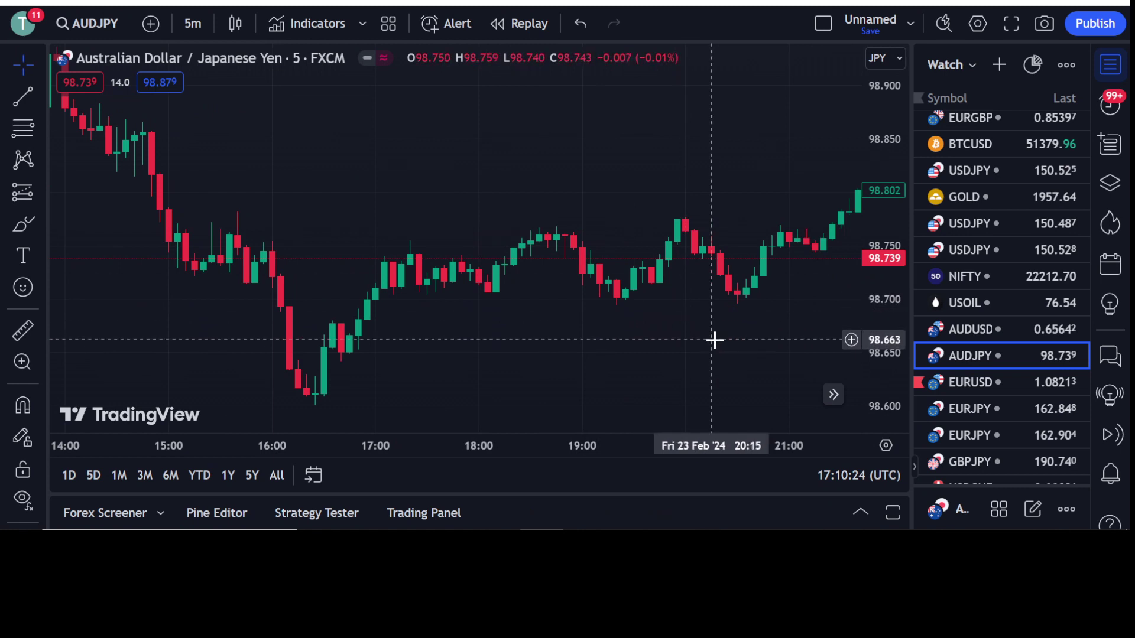
{"action": "left_click_drag", "start_coordinate": [714, 340], "coordinate": [584, 335]}
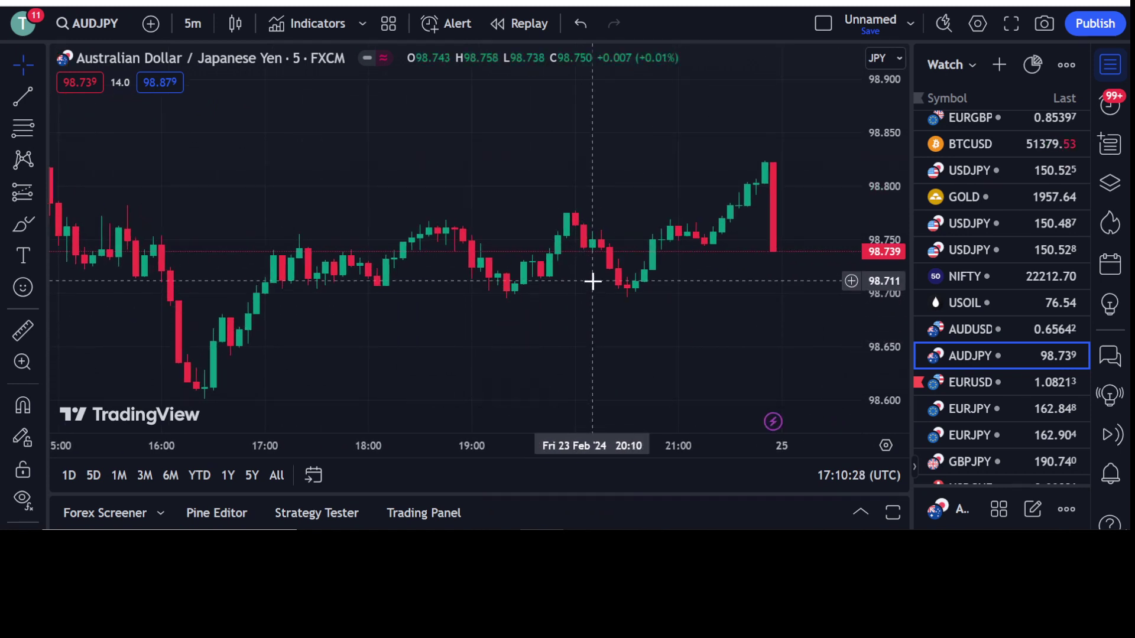
{"action": "left_click_drag", "start_coordinate": [590, 282], "coordinate": [687, 285]}
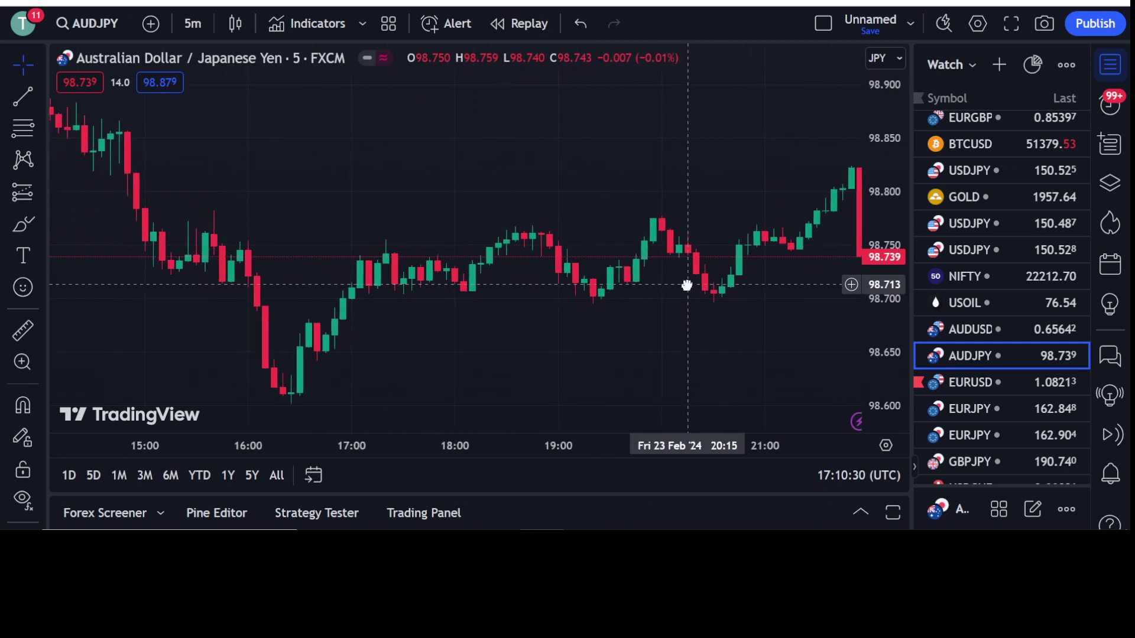
{"action": "left_click_drag", "start_coordinate": [499, 307], "coordinate": [672, 325]}
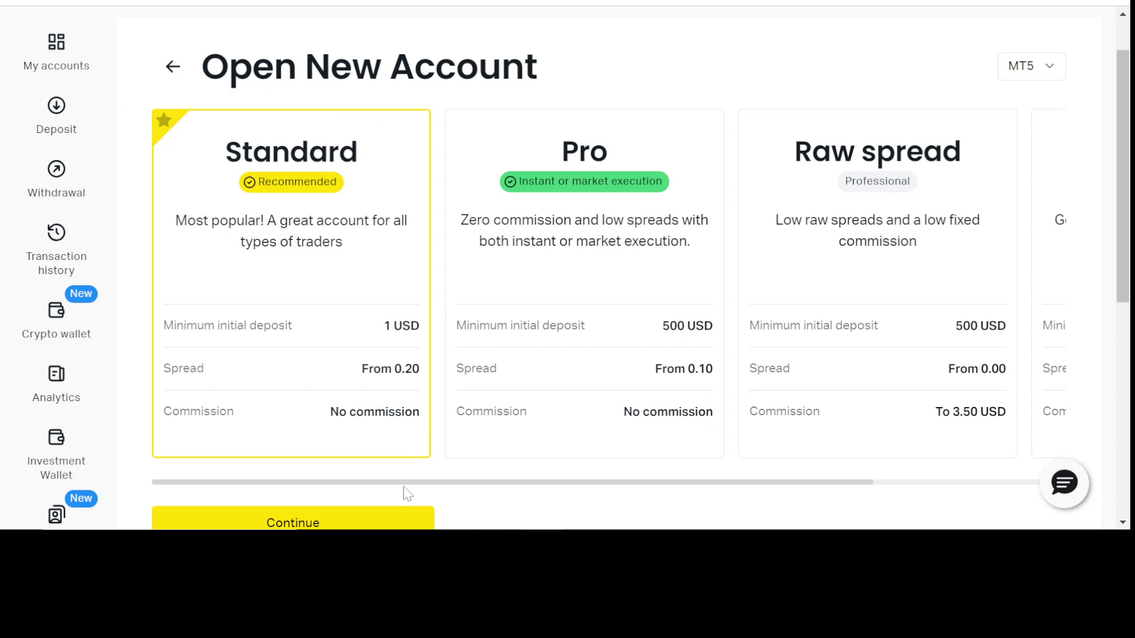
{"action": "left_click_drag", "start_coordinate": [410, 491], "coordinate": [385, 484]}
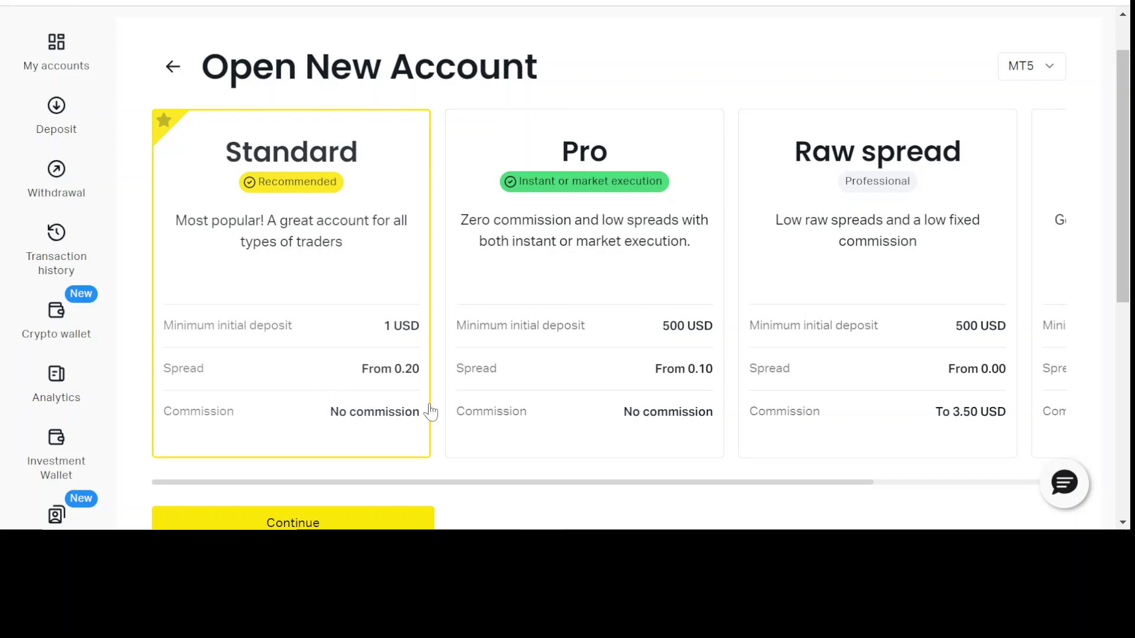
{"action": "mouse_move", "coordinate": [539, 488]}
{"action": "left_mouse_down"}
{"action": "mouse_move", "coordinate": [702, 489]}
{"action": "mouse_move", "coordinate": [523, 487]}
{"action": "left_mouse_up"}
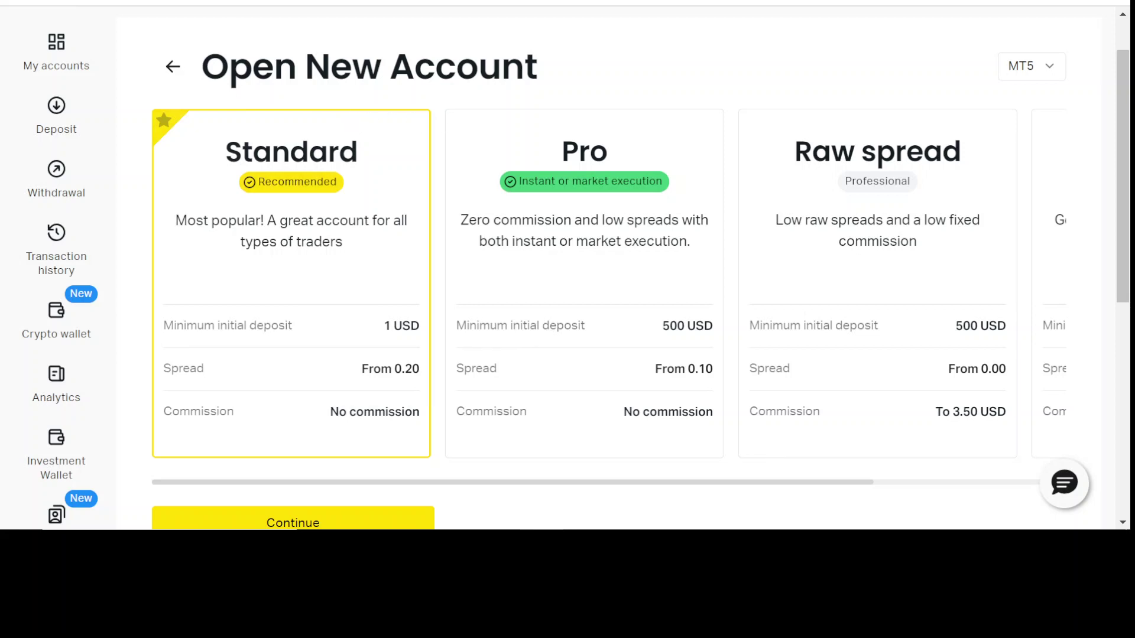
- Return to the AUDJPY chart in TradingView and change its timeframe to 15 minutes
{"action": "left_click", "coordinate": [89, 1]}
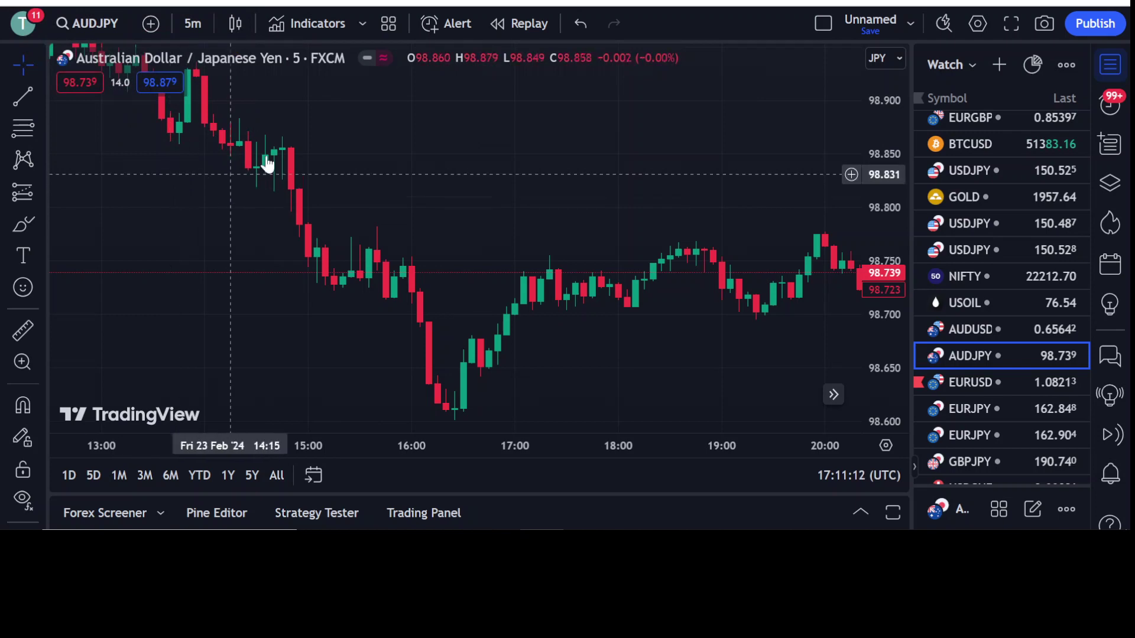
{"action": "left_click_drag", "start_coordinate": [265, 229], "coordinate": [454, 289]}
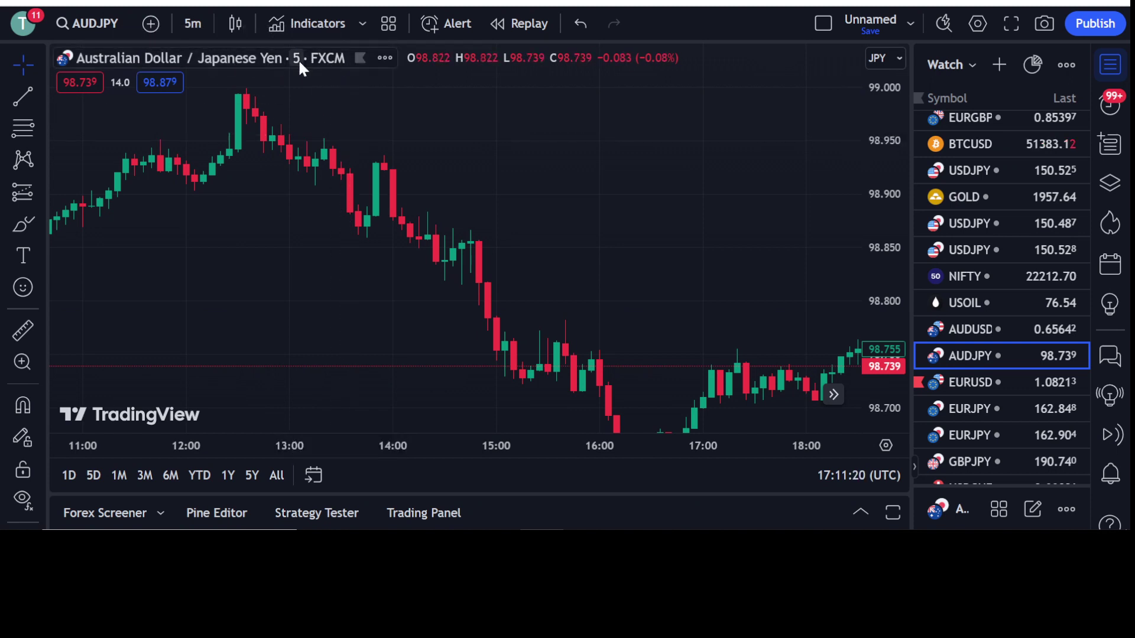
{"action": "scroll", "coordinate": [388, 195], "scroll_direction": "up", "scroll_amount": 3}
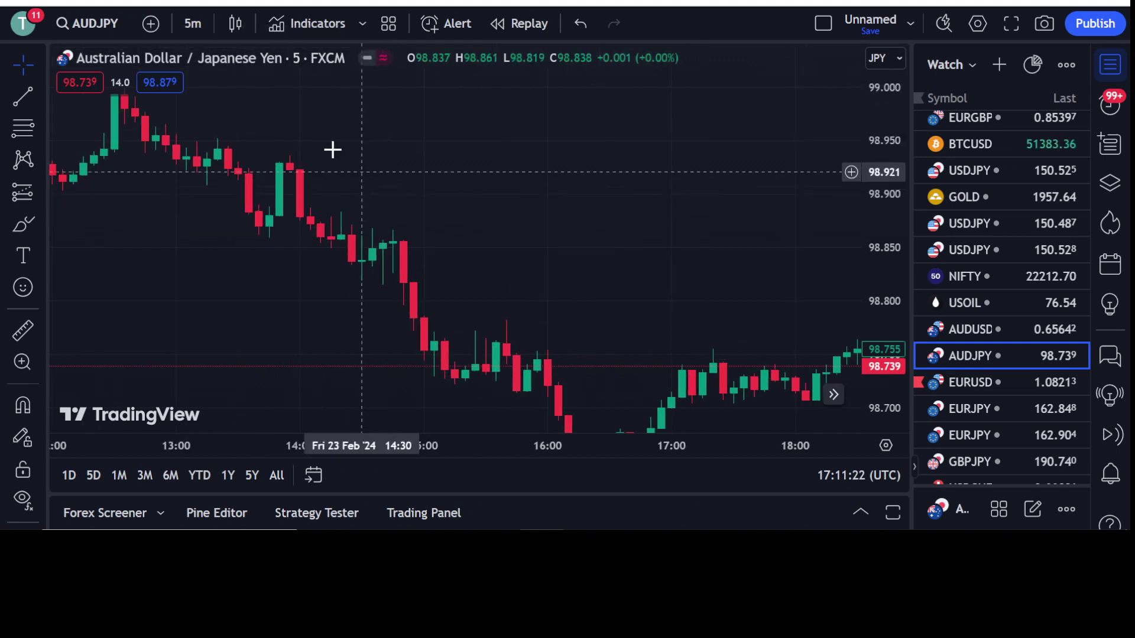
{"action": "left_click", "coordinate": [193, 26]}
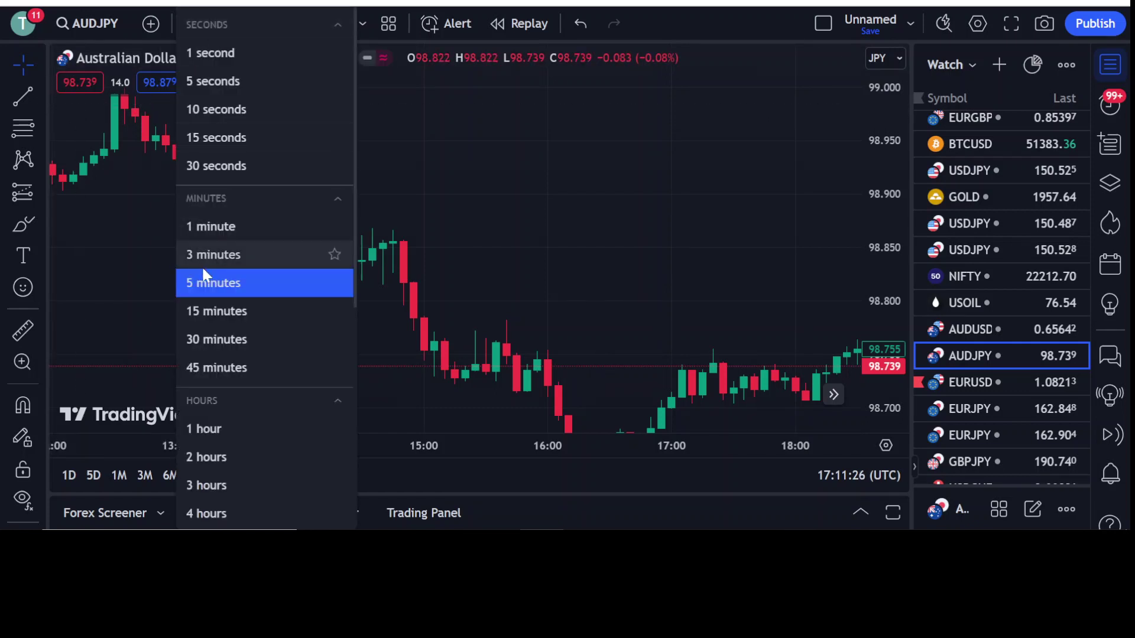
{"action": "left_click", "coordinate": [204, 310]}
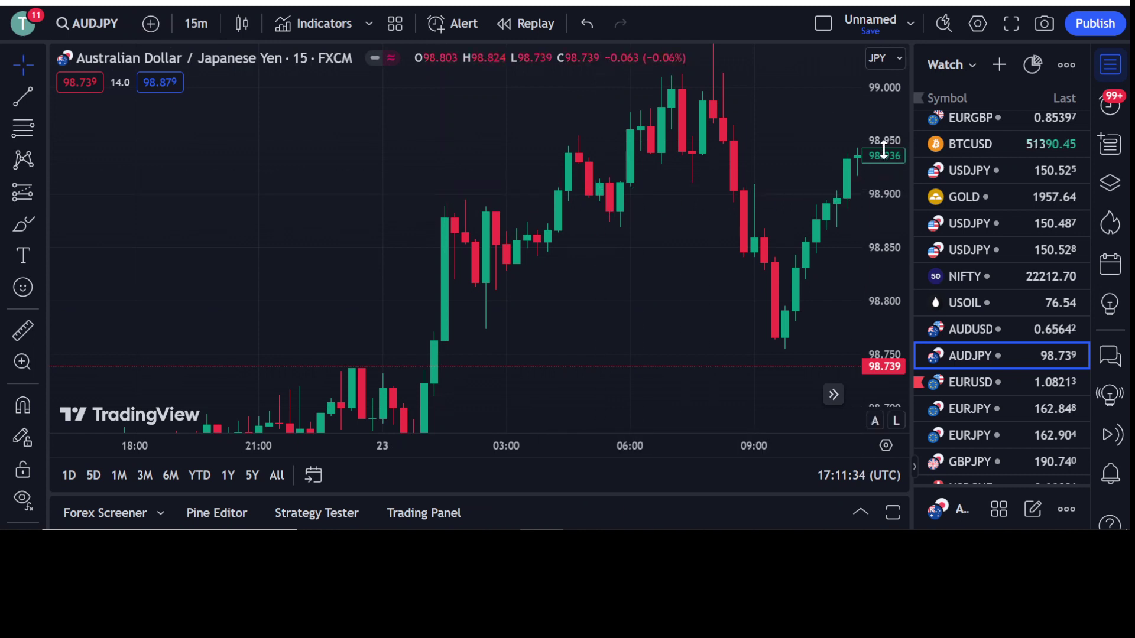
{"action": "scroll", "coordinate": [880, 145], "scroll_direction": "down", "scroll_amount": 3}
{"action": "scroll", "coordinate": [451, 246], "scroll_direction": "right", "scroll_amount": 10}
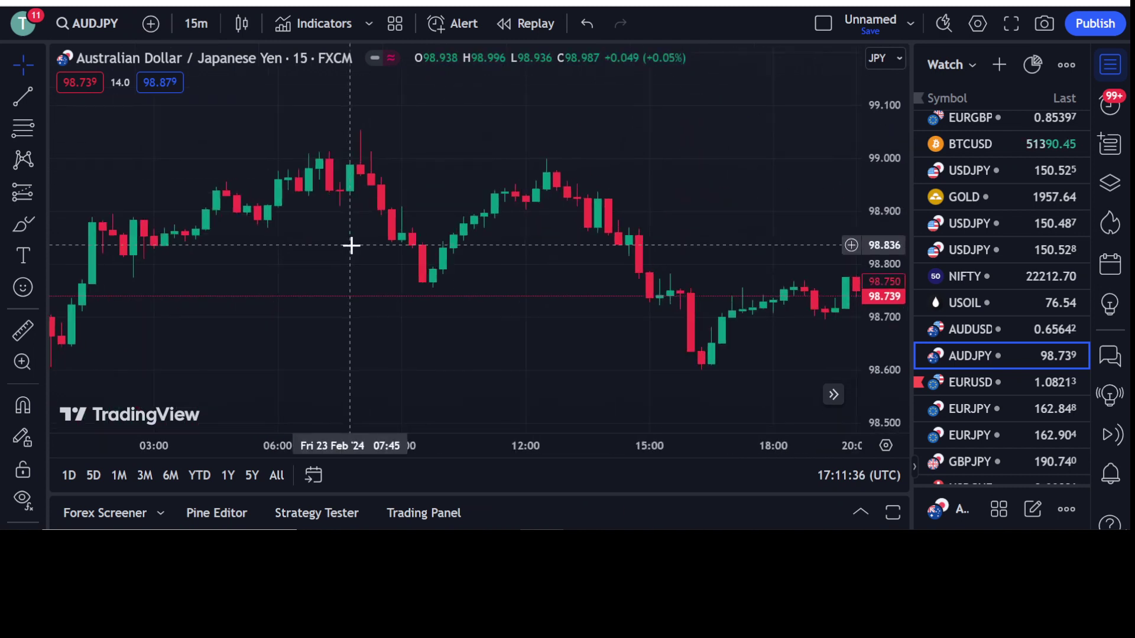
{"action": "mouse_move", "coordinate": [569, 291]}
{"action": "left_mouse_down"}
{"action": "mouse_move", "coordinate": [420, 286]}
{"action": "mouse_move", "coordinate": [552, 294]}
{"action": "left_mouse_up"}
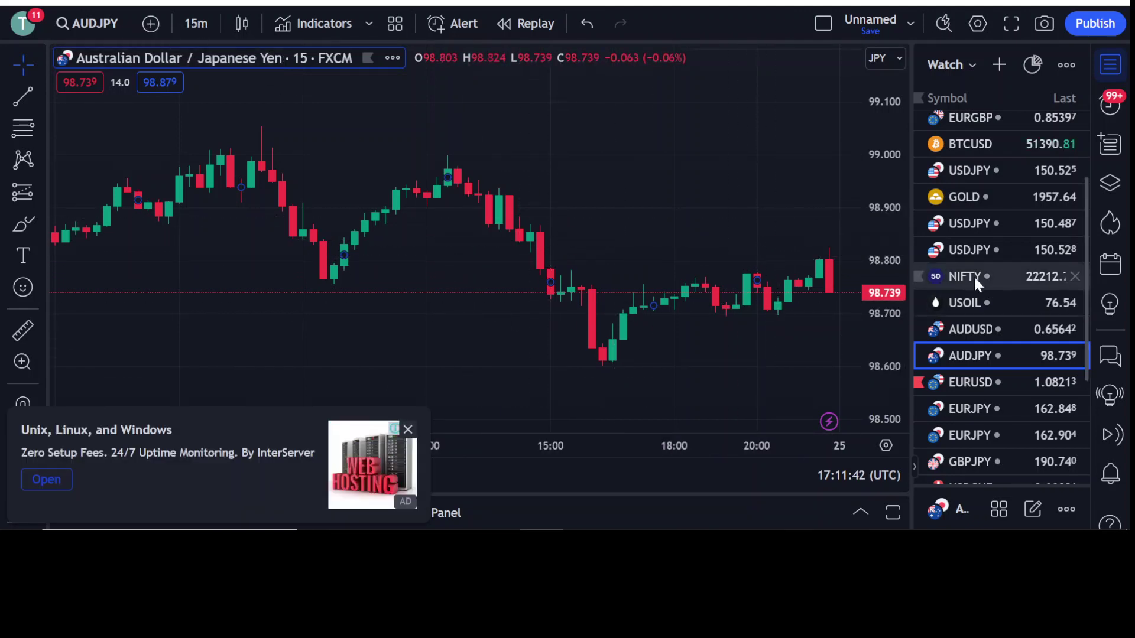
- Dismiss the advertisement and upgrade offer, and add the Trendlines with Breaks [LuxAlgo] indicator to the chart
{"action": "left_click", "coordinate": [408, 430]}
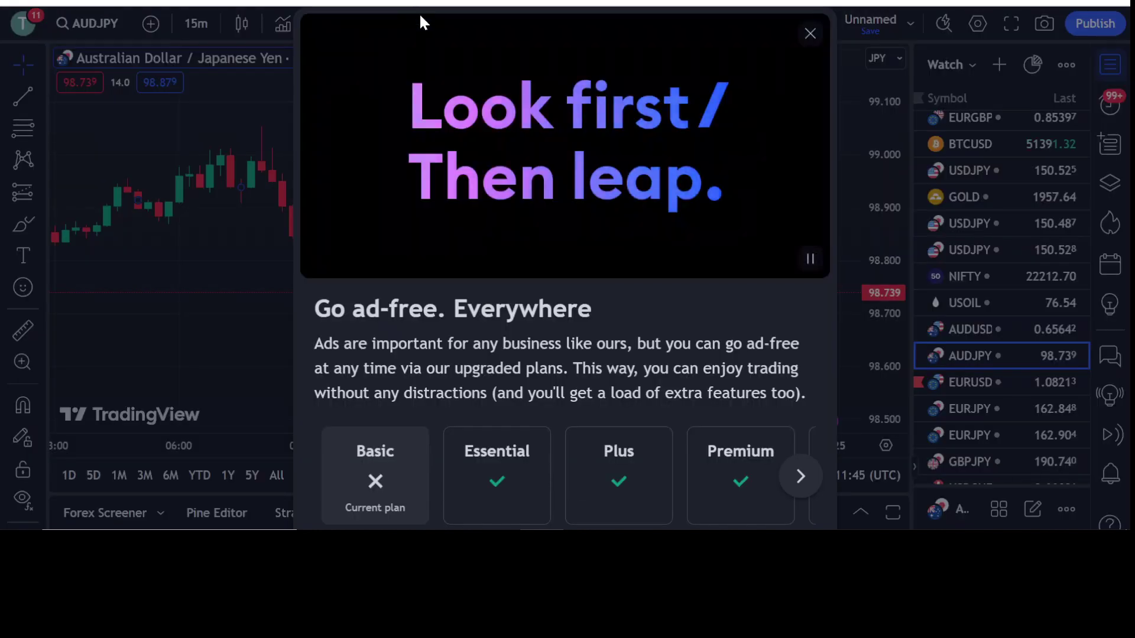
{"action": "left_click", "coordinate": [810, 33]}
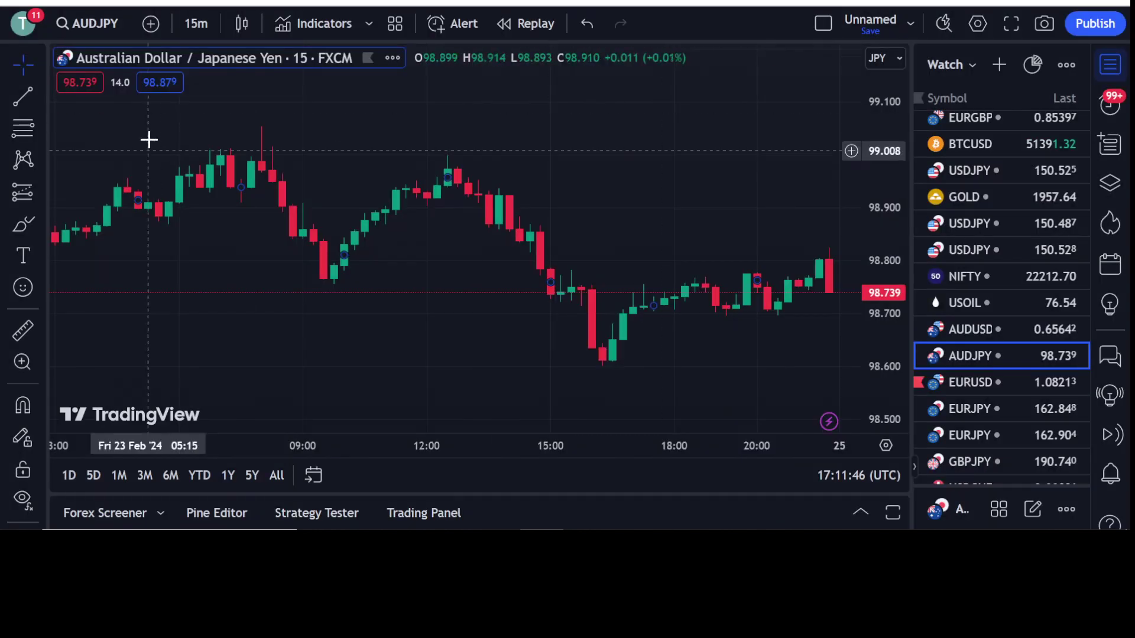
{"action": "left_click", "coordinate": [308, 24]}
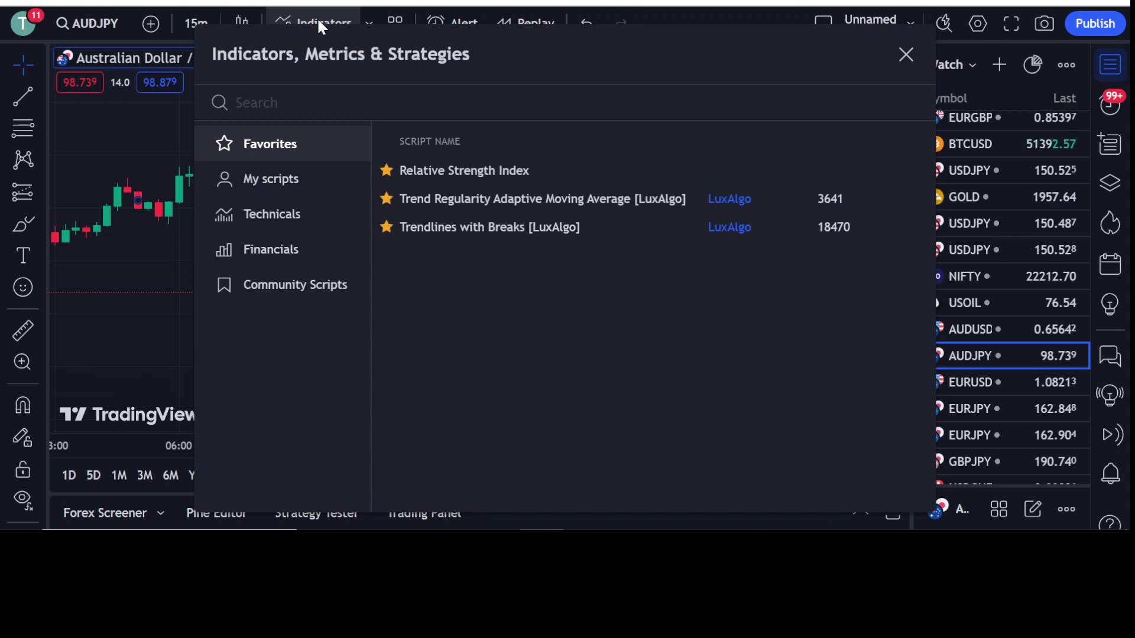
{"action": "type", "text": "trendline "}
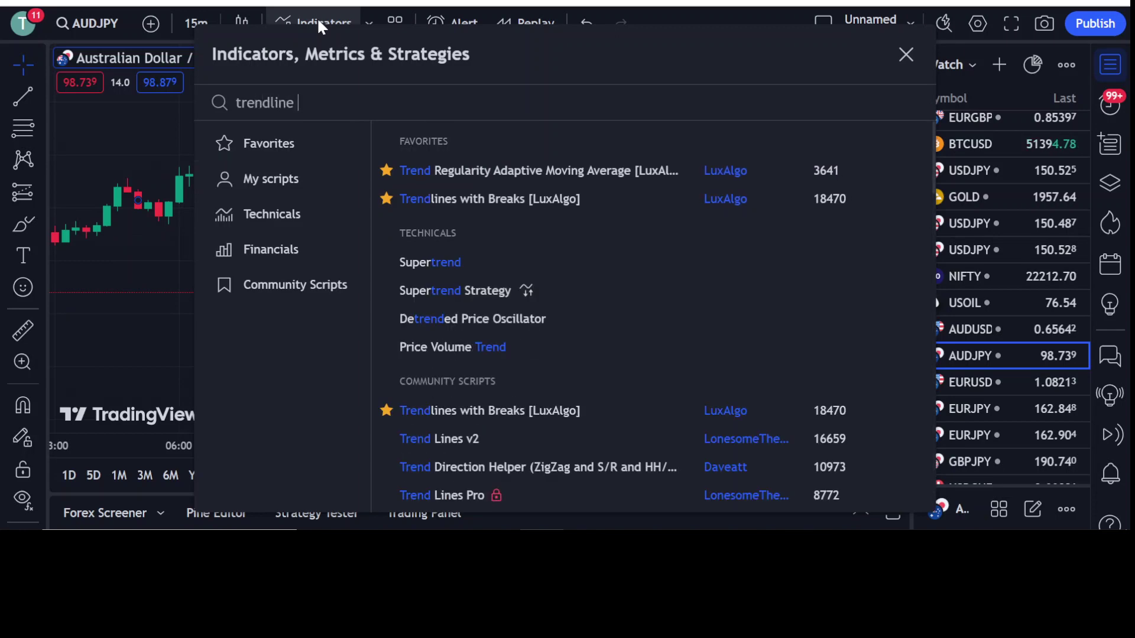
{"action": "type", "text": "with break"}
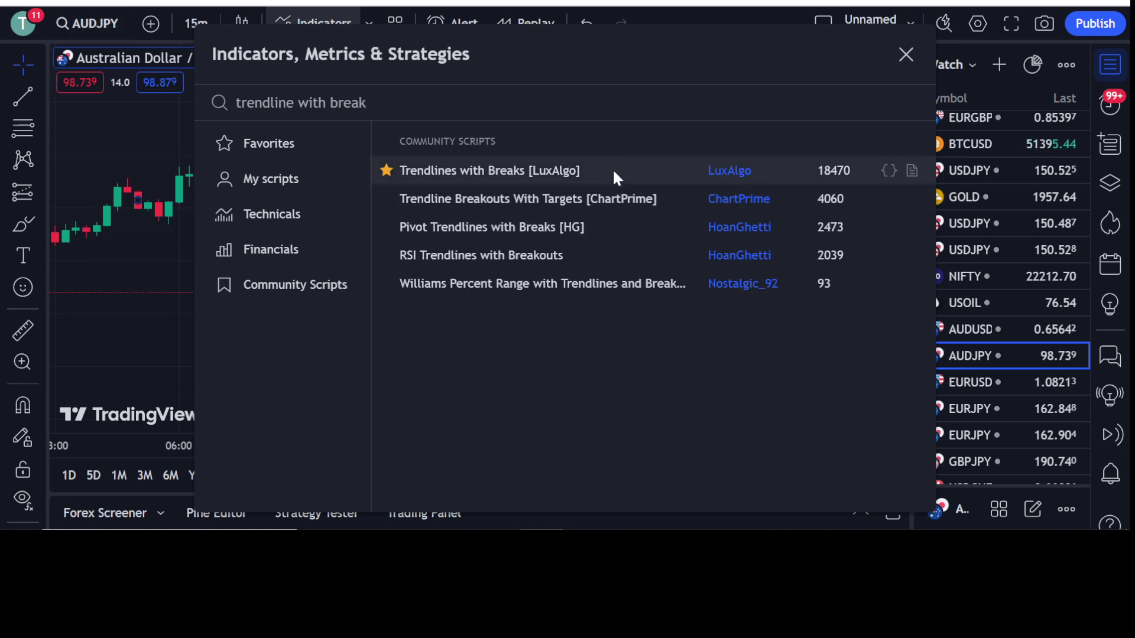
{"action": "left_click", "coordinate": [470, 168]}
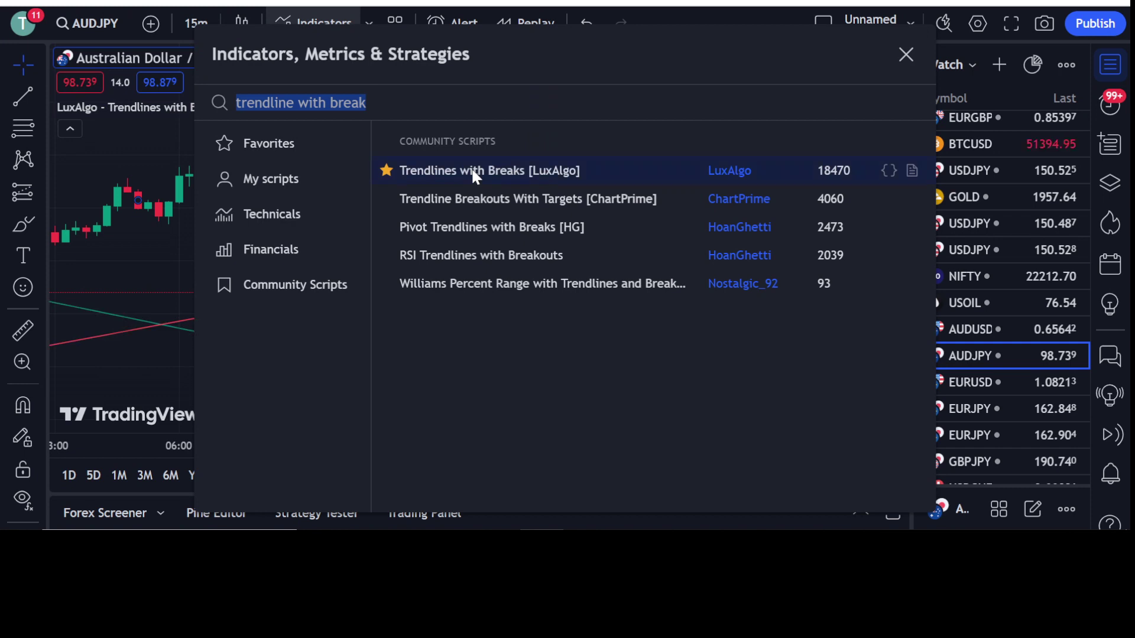
{"action": "left_click", "coordinate": [906, 55]}
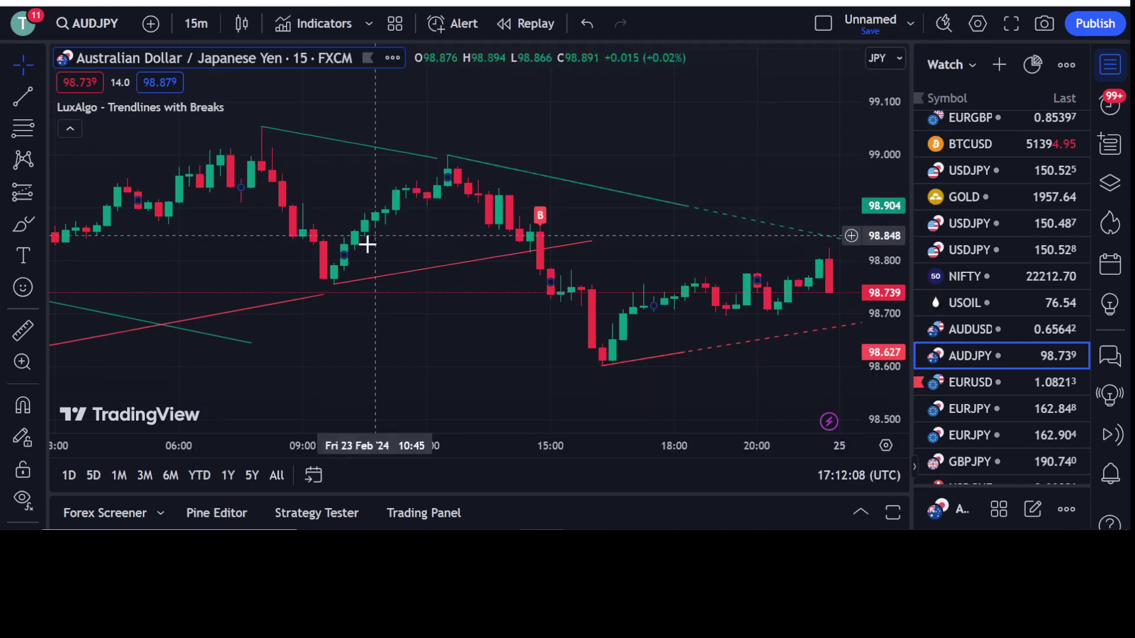
- Turn off Backpaint in the inputs of the LuxAlgo Trendlines with Breaks indicator
{"action": "left_click_drag", "start_coordinate": [677, 318], "coordinate": [573, 308]}
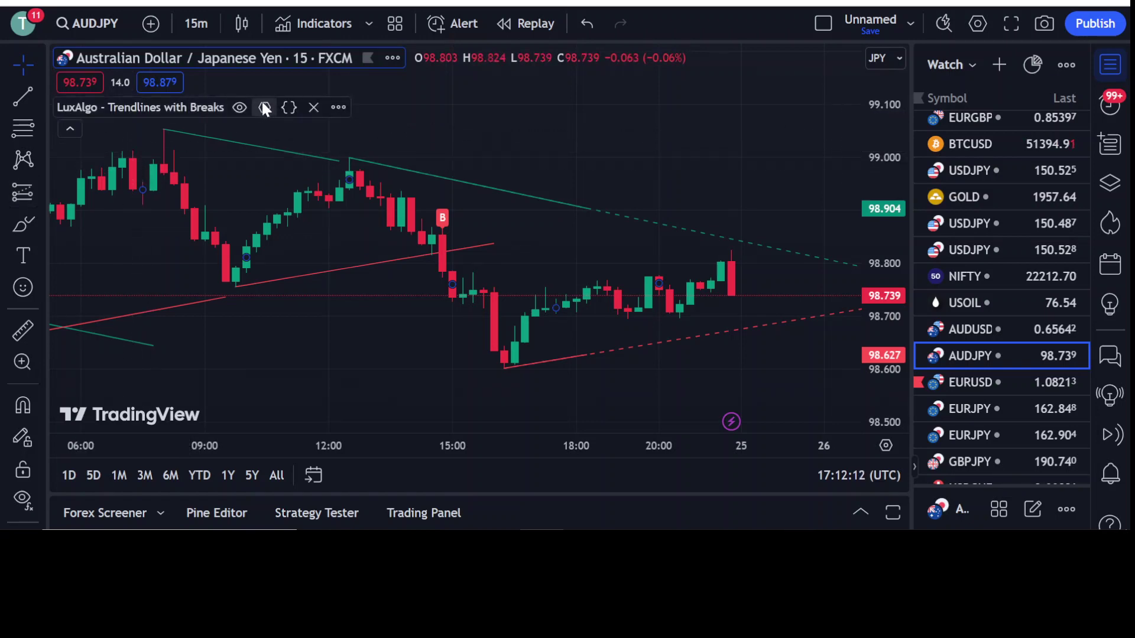
{"action": "left_click", "coordinate": [264, 107]}
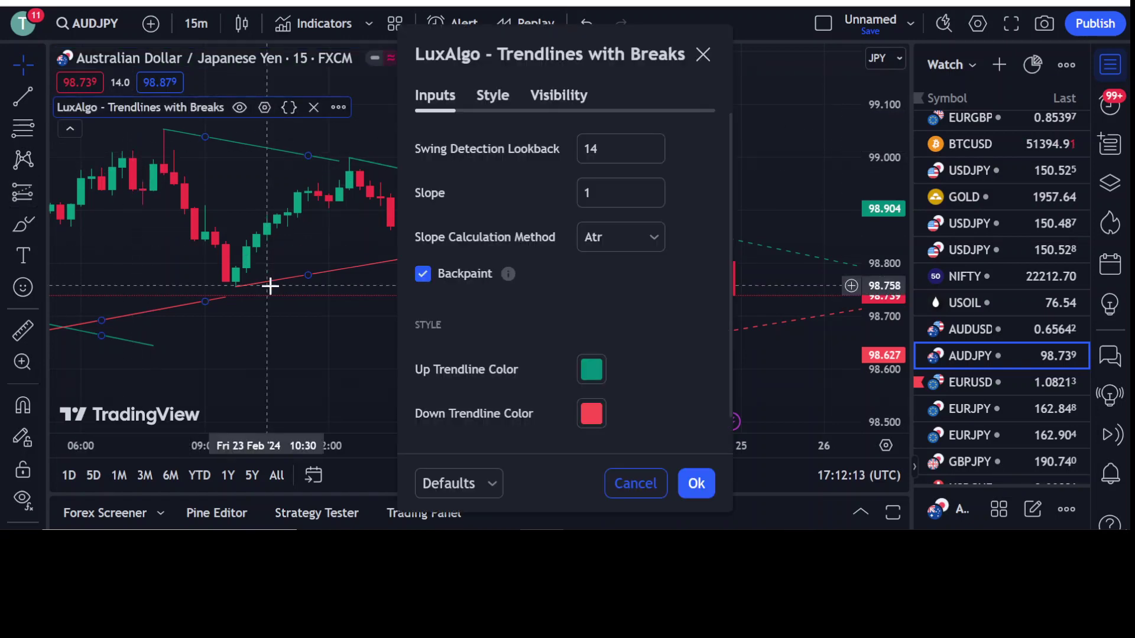
{"action": "left_click", "coordinate": [425, 271]}
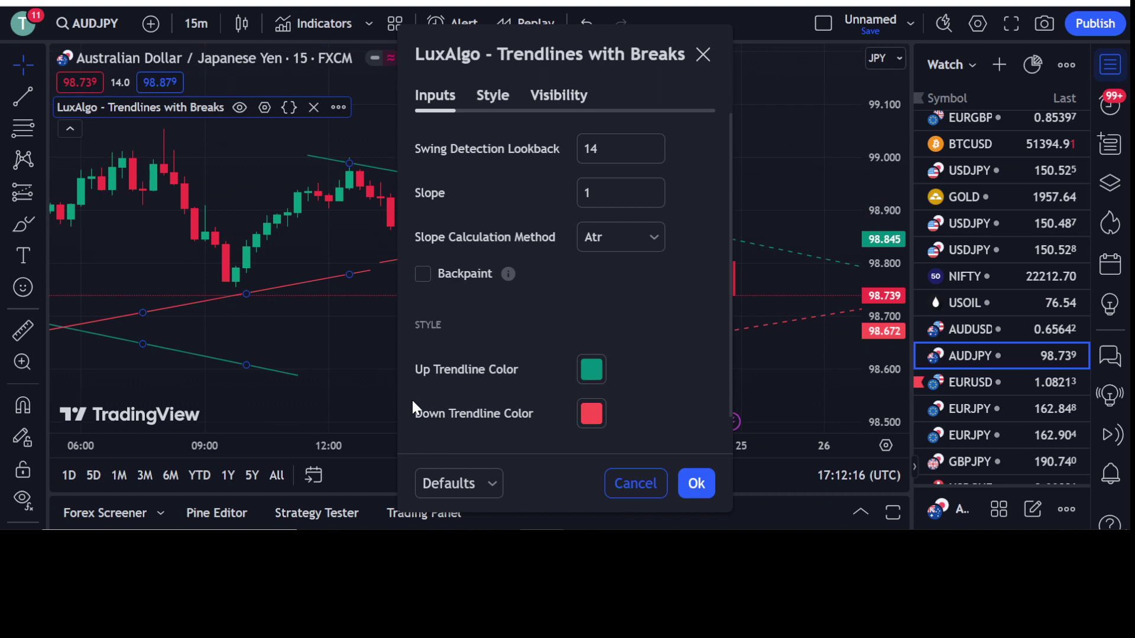
{"action": "left_click", "coordinate": [697, 484]}
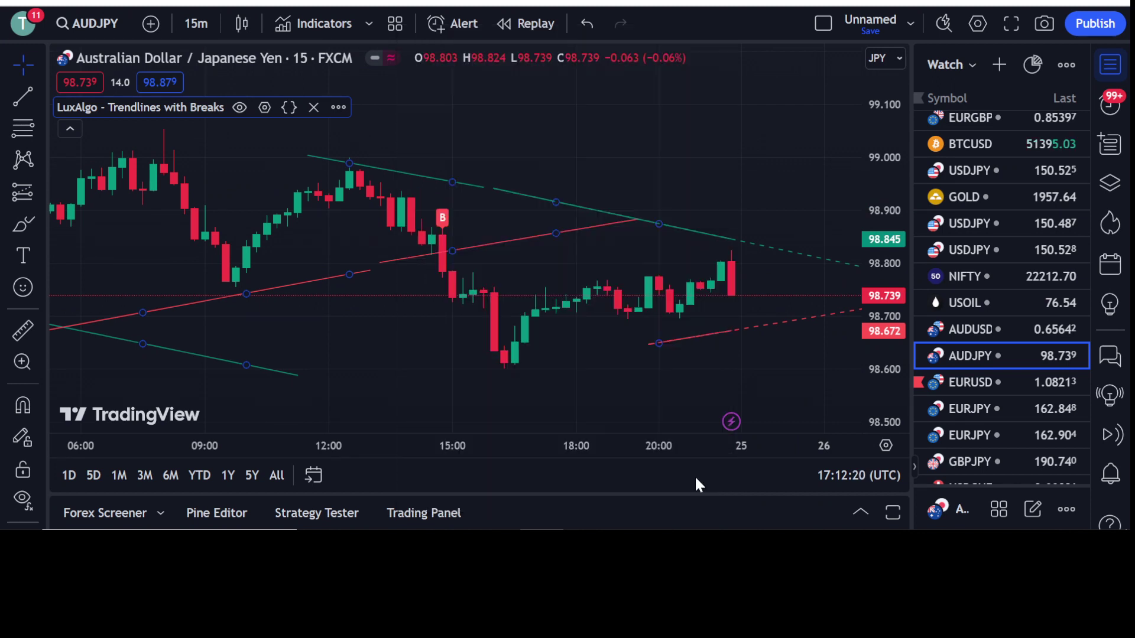
- Add the Relative Strength Index indicator to the AUDJPY chart
{"action": "left_click", "coordinate": [322, 23]}
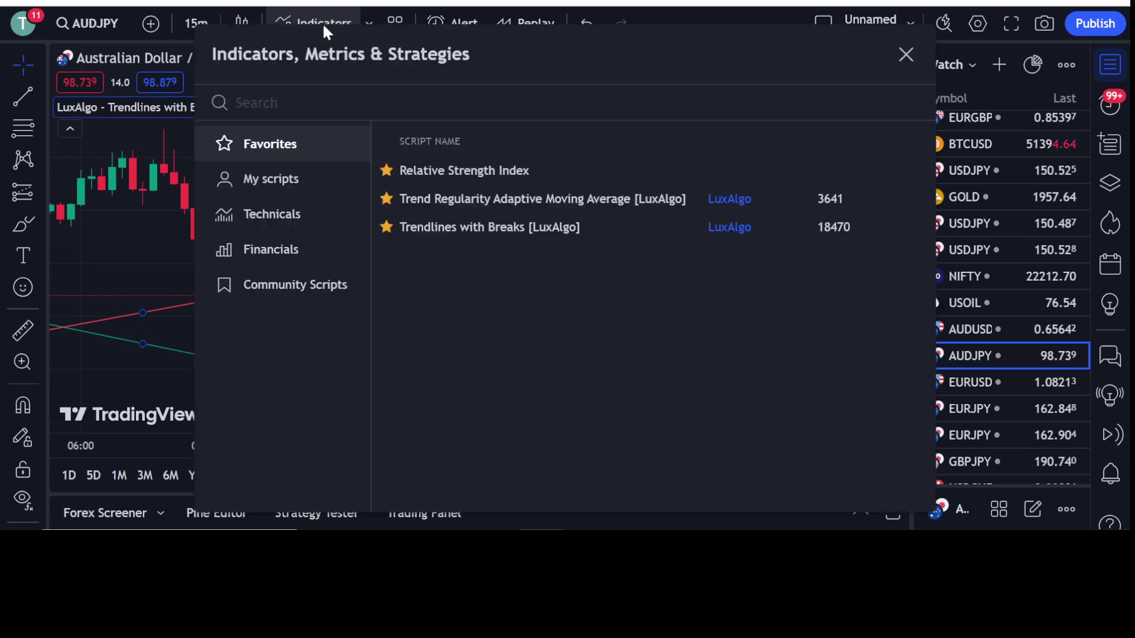
{"action": "type", "text": "rsi"}
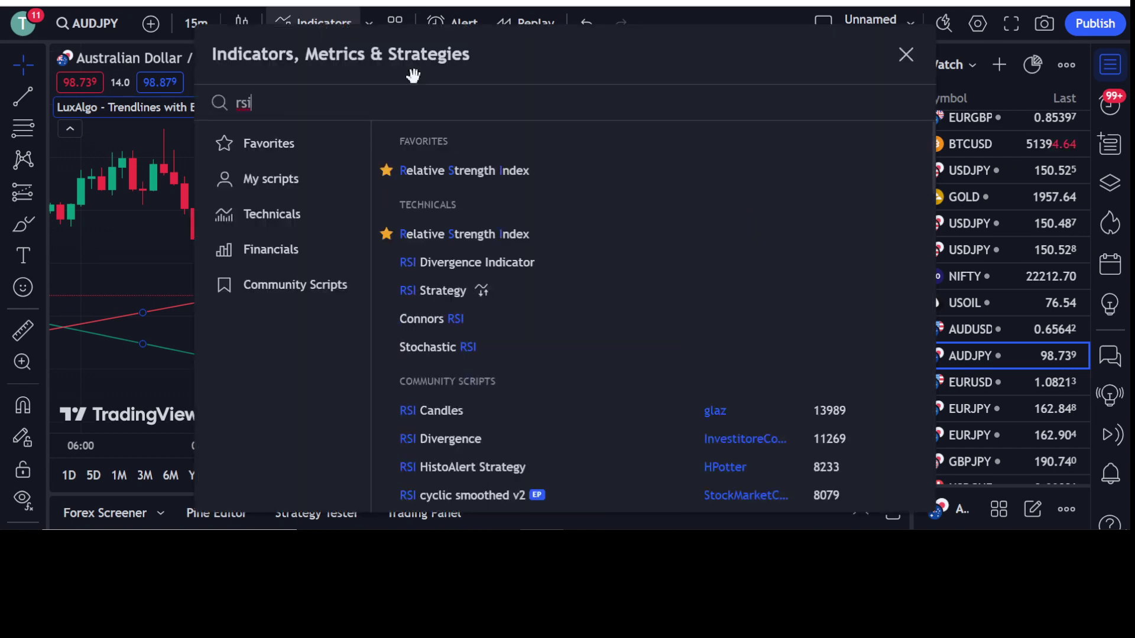
{"action": "left_click", "coordinate": [497, 169]}
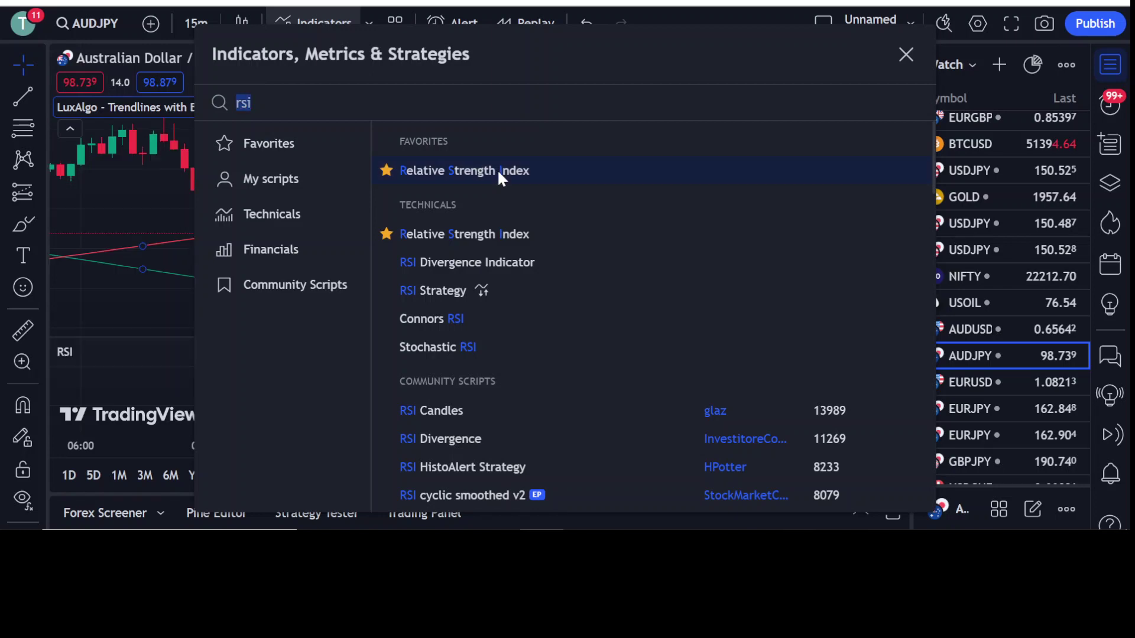
{"action": "left_click", "coordinate": [903, 61]}
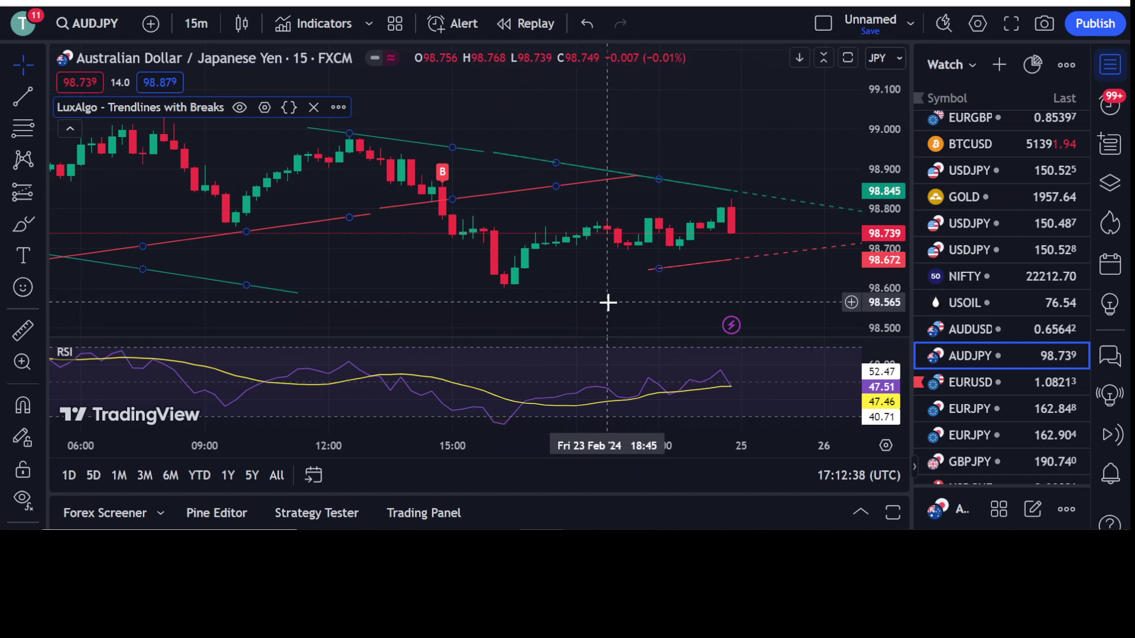
- Draw a rising trend line from the 23 February low at about 98.620 to about 98.789 at 19:45
{"action": "left_click_drag", "start_coordinate": [602, 301], "coordinate": [464, 296]}
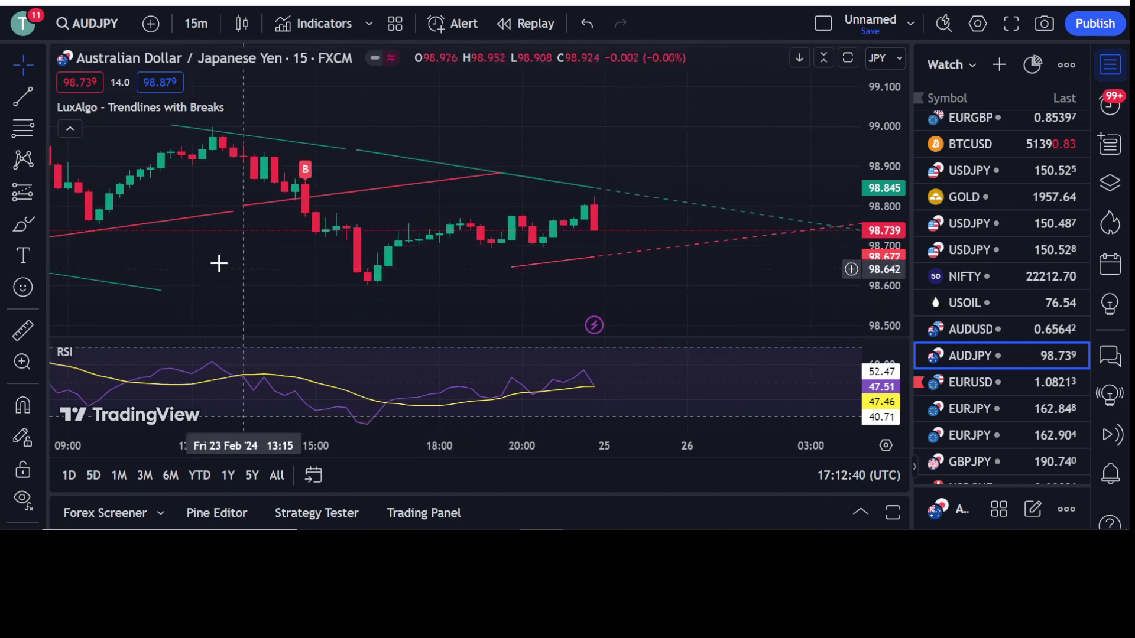
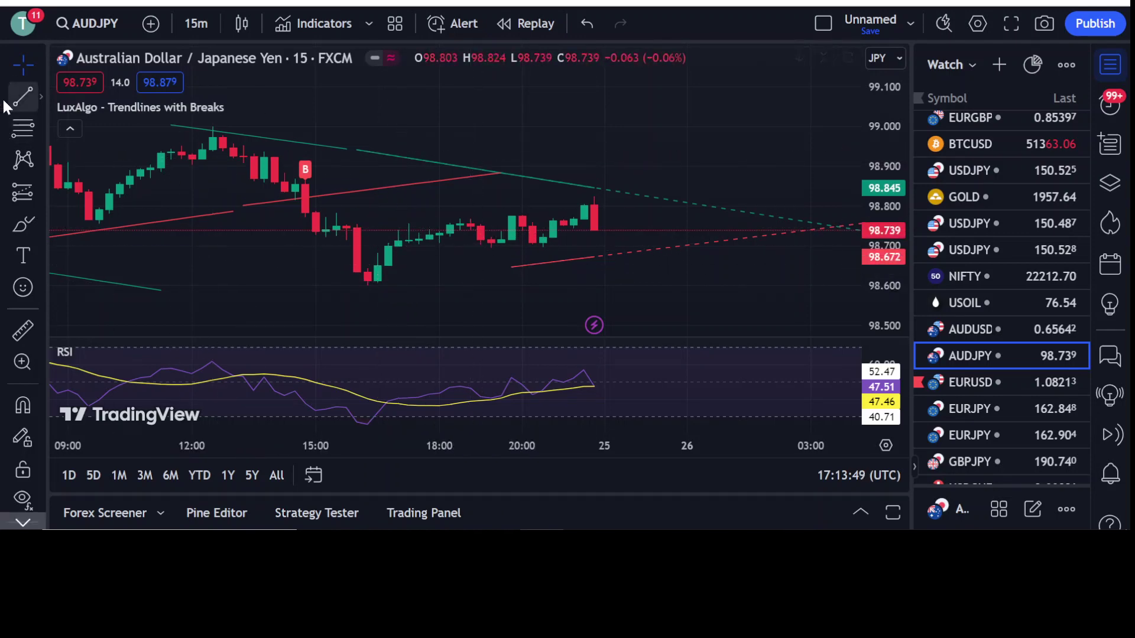
{"action": "left_click", "coordinate": [20, 95]}
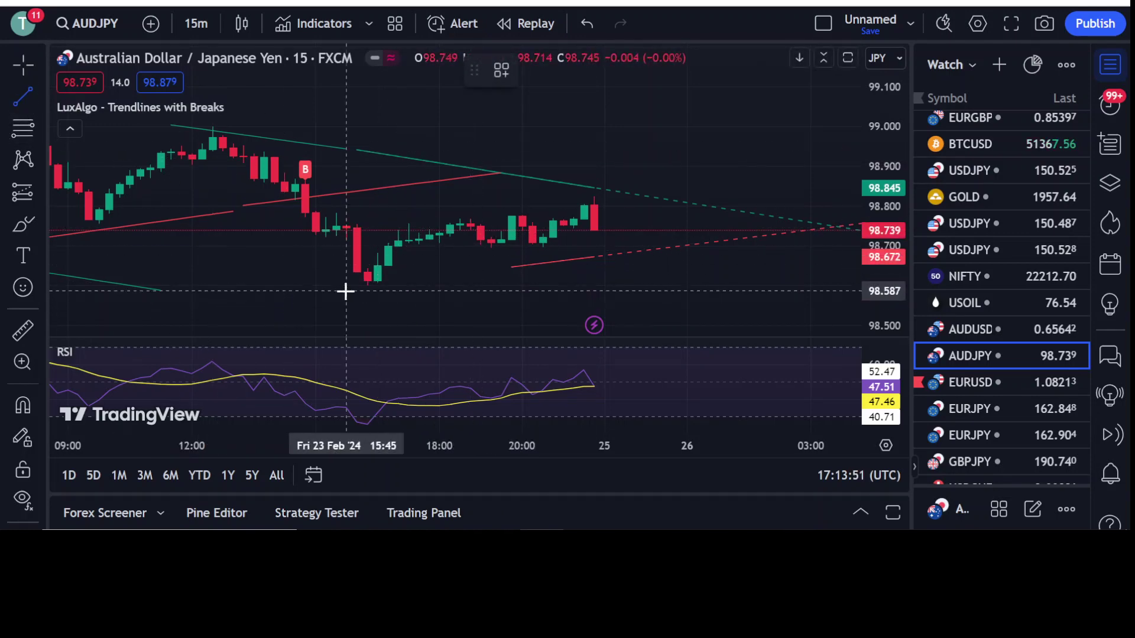
{"action": "left_click", "coordinate": [377, 277]}
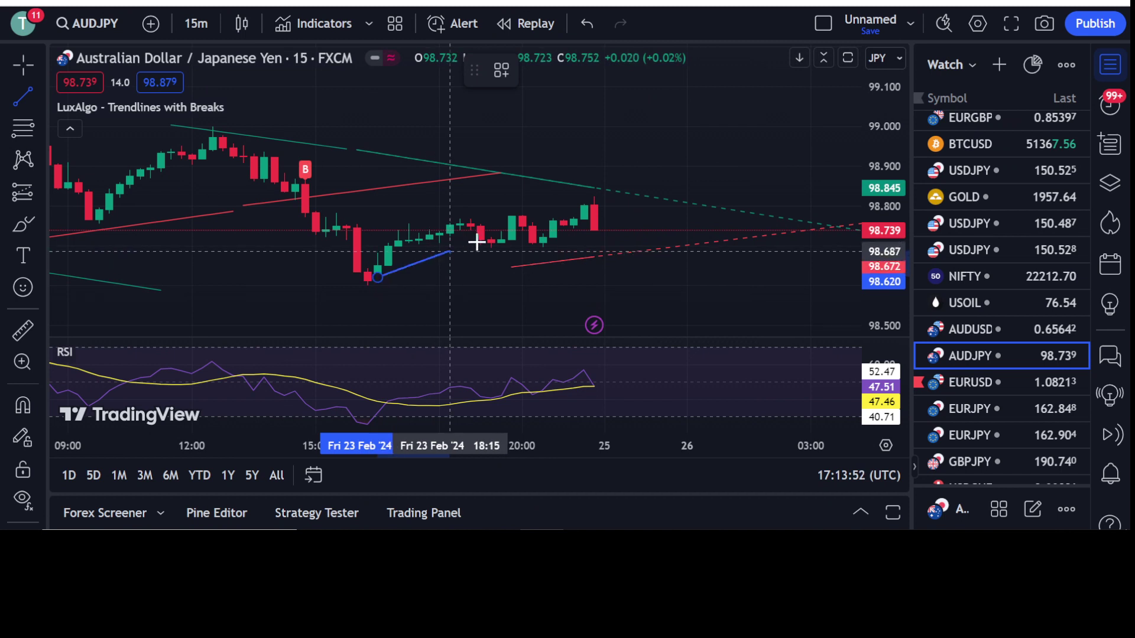
{"action": "left_click", "coordinate": [510, 211]}
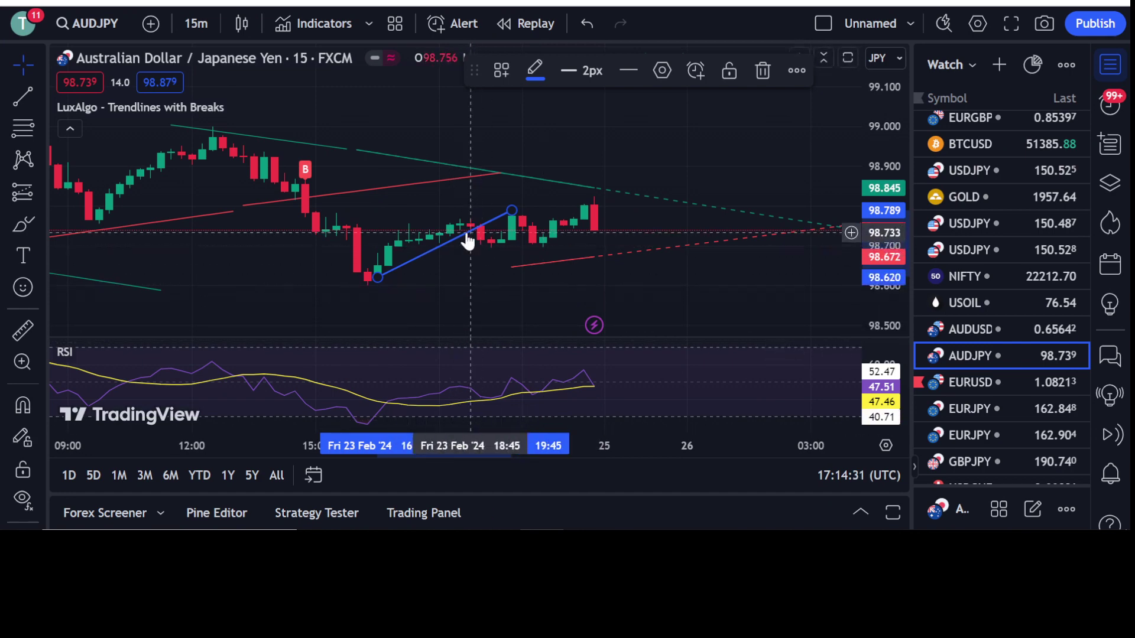
- Remove all drawings from the AUDJPY chart
{"action": "right_click", "coordinate": [477, 269]}
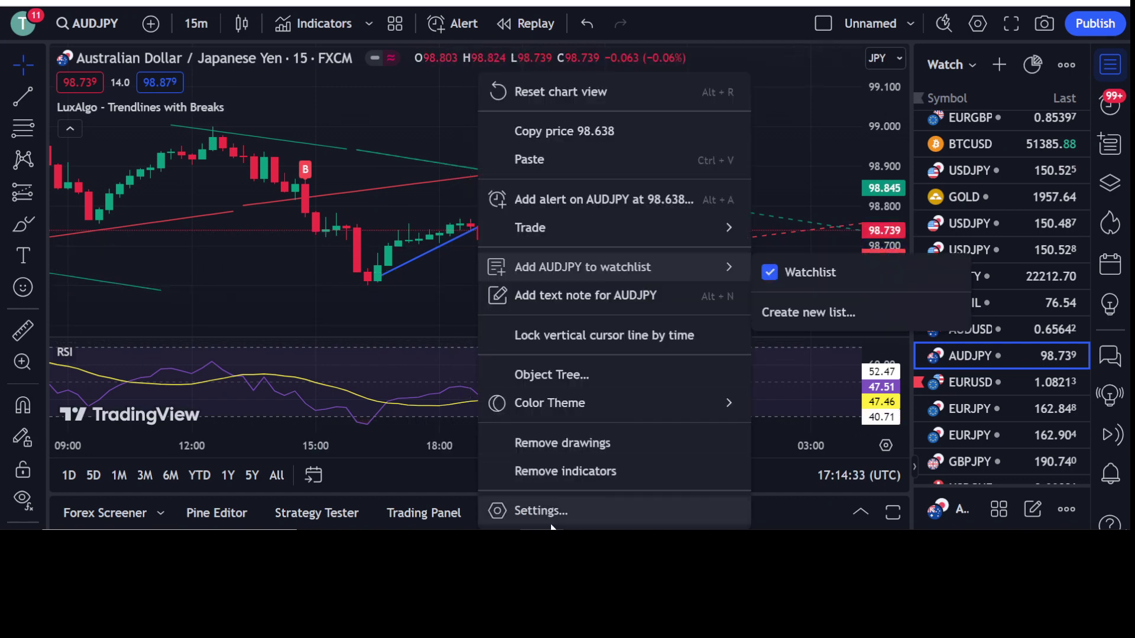
{"action": "left_click", "coordinate": [551, 444]}
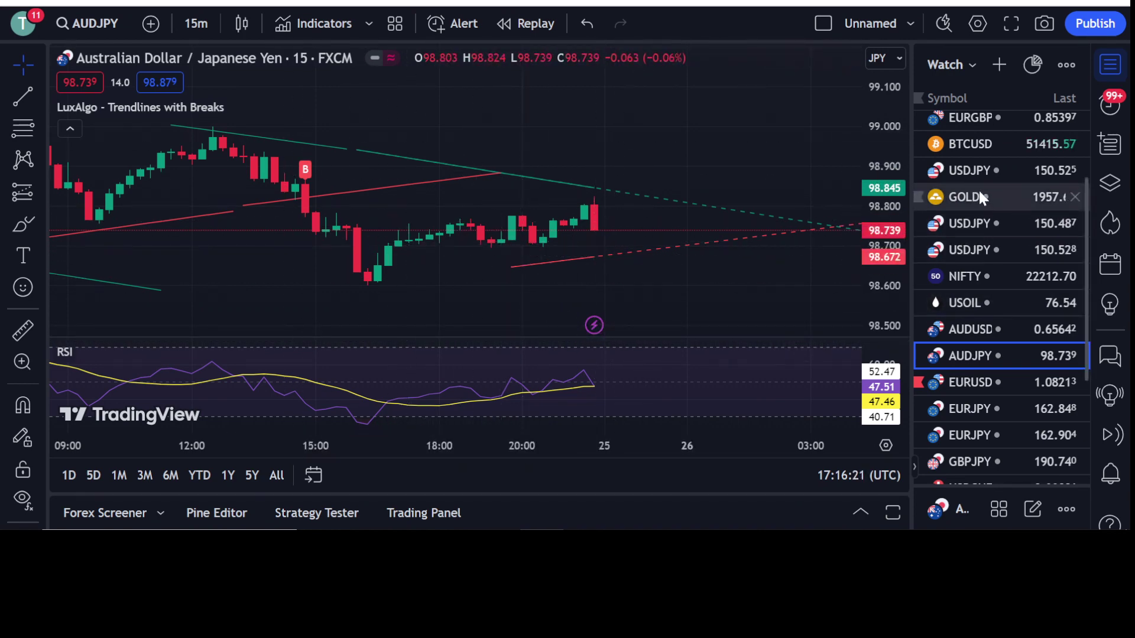
- Switch the chart to the OANDA USDJPY pair from the watchlist and examine the trendline breaks and RSI back to 21–22 February
{"action": "left_click", "coordinate": [971, 175]}
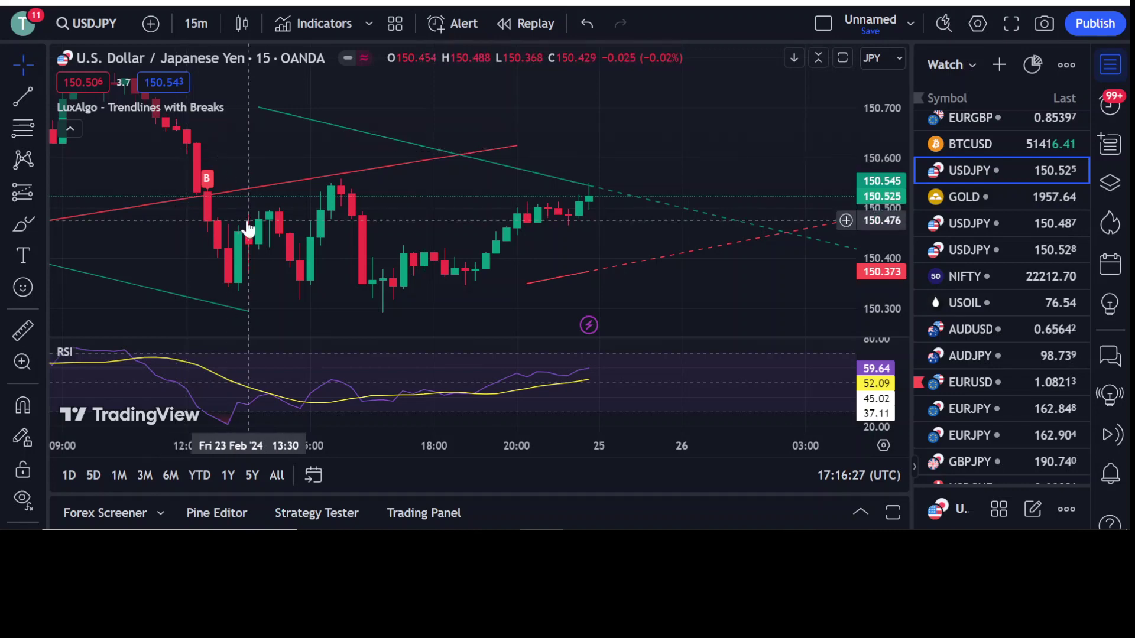
{"action": "scroll", "coordinate": [572, 236], "scroll_direction": "down", "scroll_amount": 4}
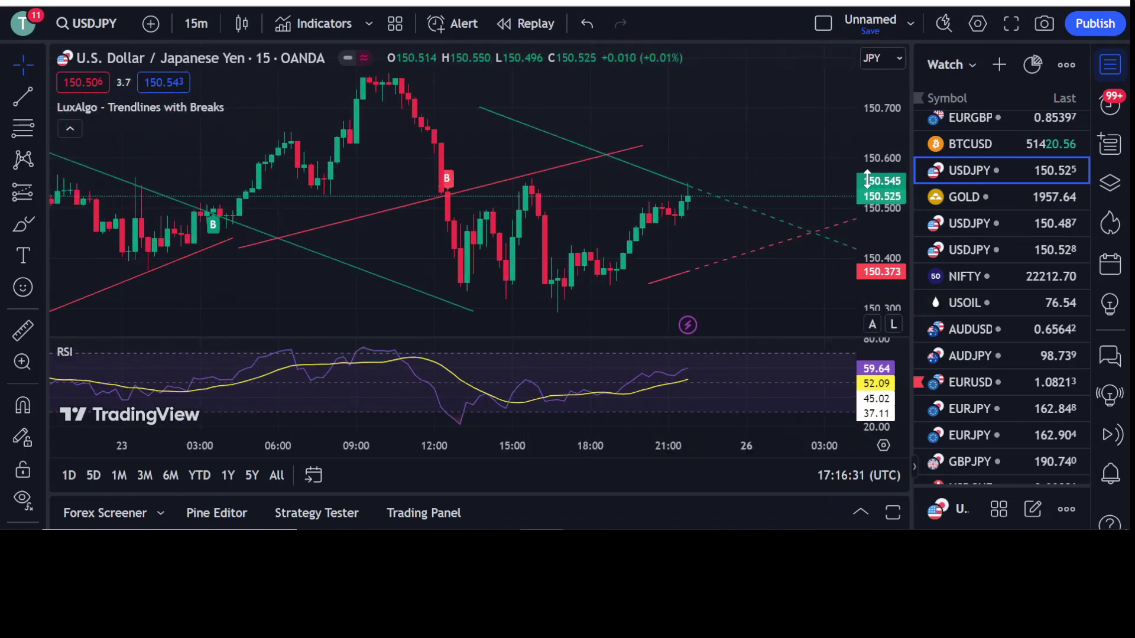
{"action": "left_click_drag", "start_coordinate": [867, 179], "coordinate": [868, 203]}
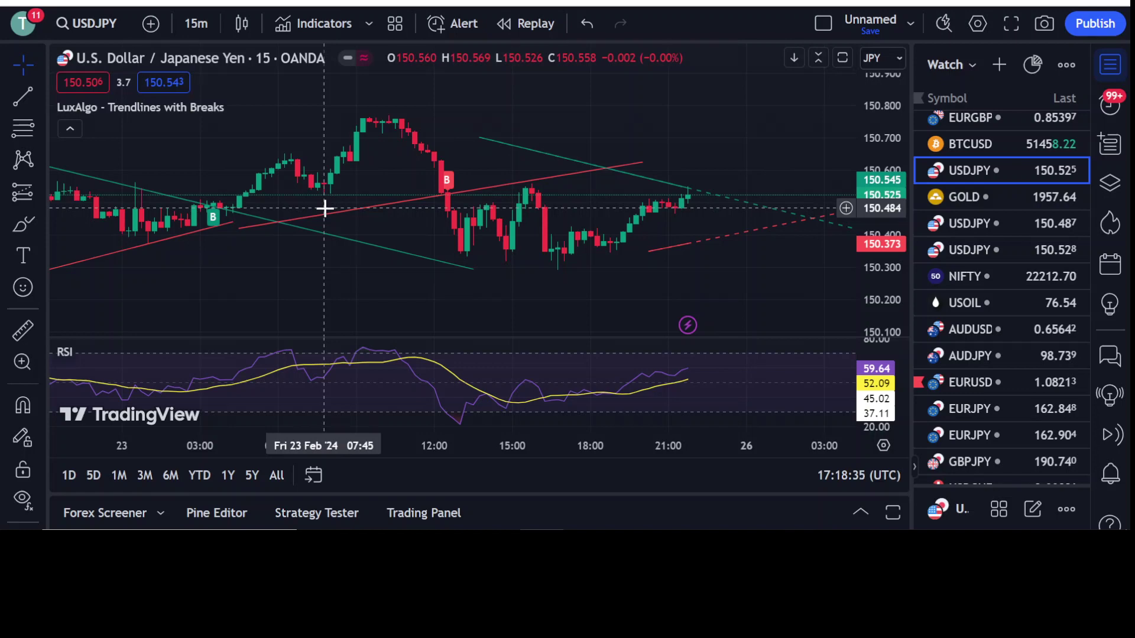
{"action": "left_click_drag", "start_coordinate": [469, 249], "coordinate": [679, 266]}
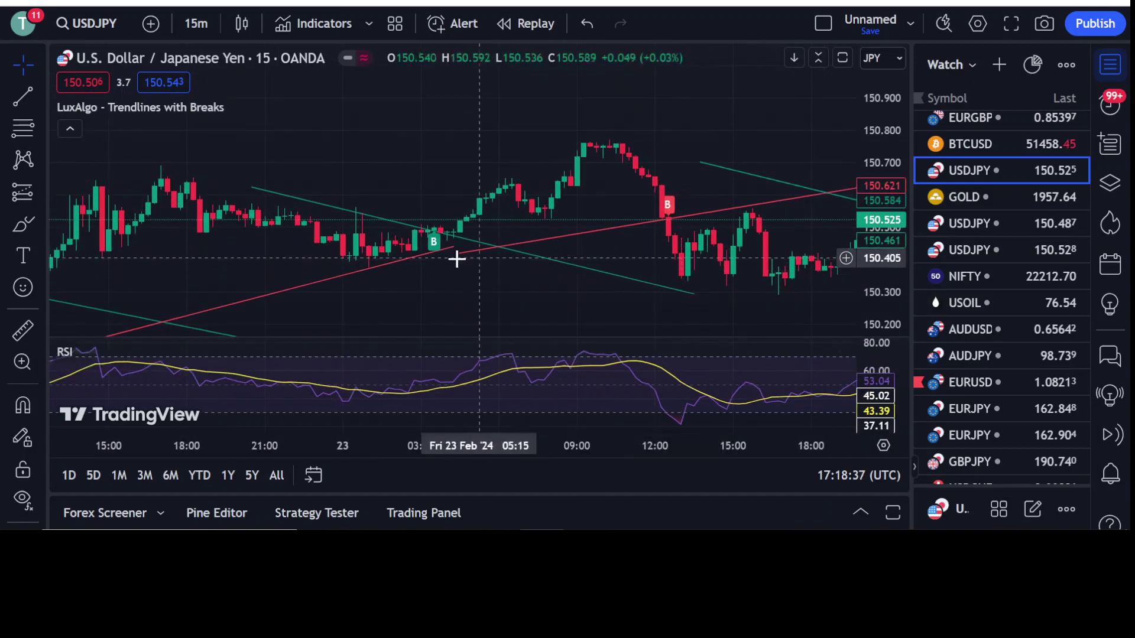
{"action": "left_click_drag", "start_coordinate": [456, 256], "coordinate": [671, 230]}
{"action": "mouse_move", "coordinate": [466, 254]}
{"action": "left_mouse_down"}
{"action": "mouse_move", "coordinate": [539, 189]}
{"action": "mouse_move", "coordinate": [572, 213]}
{"action": "left_mouse_up"}
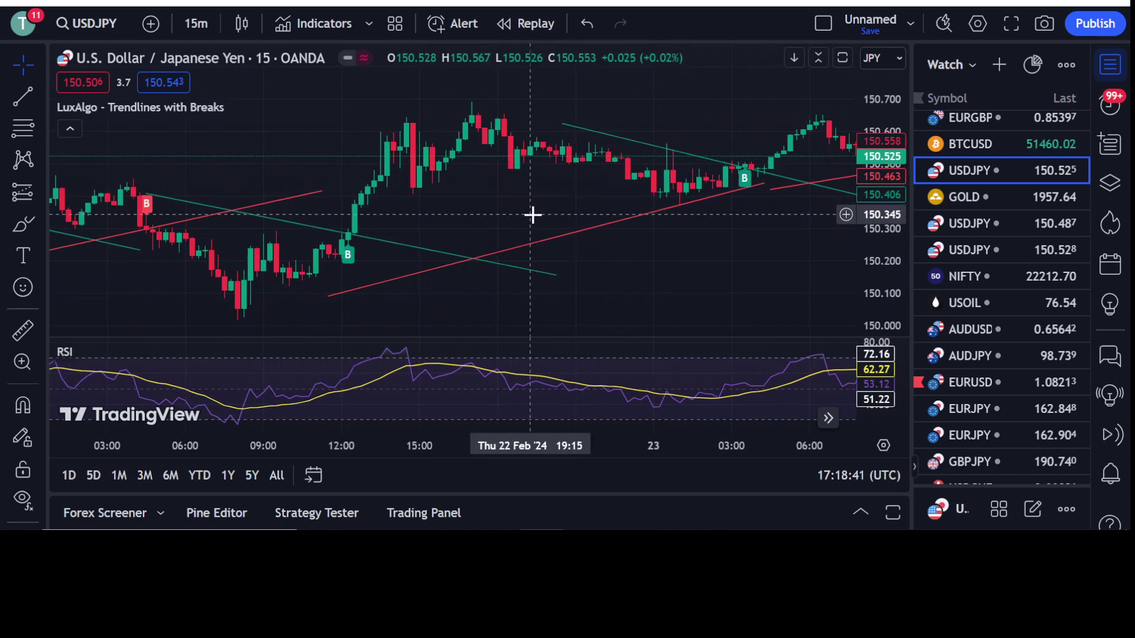
{"action": "left_click_drag", "start_coordinate": [375, 215], "coordinate": [593, 200]}
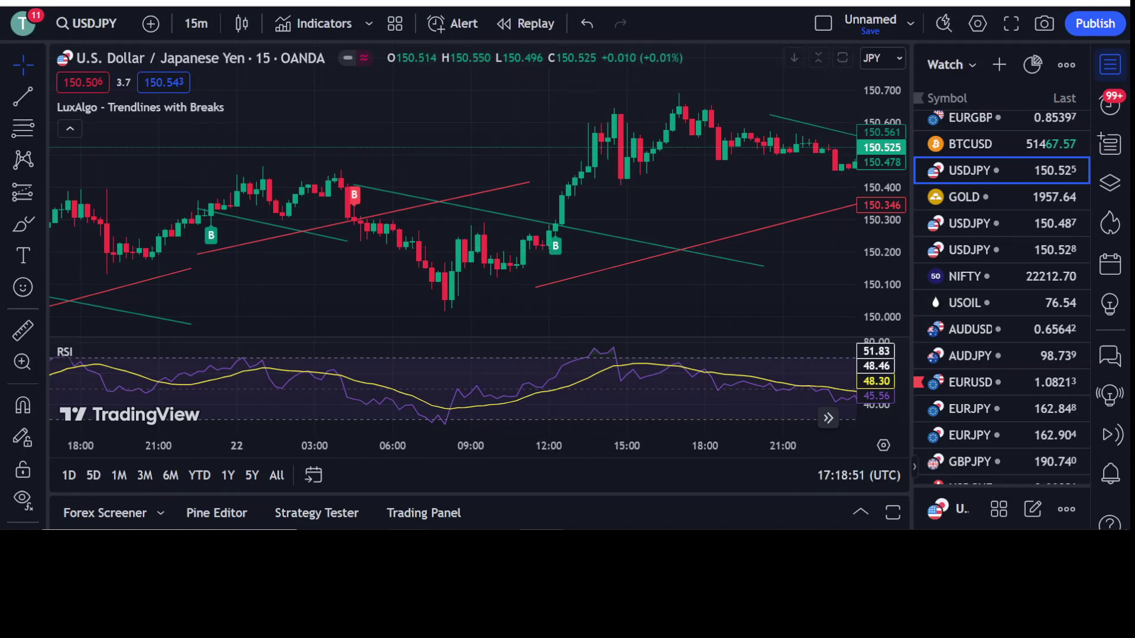
{"action": "mouse_move", "coordinate": [537, 529]}
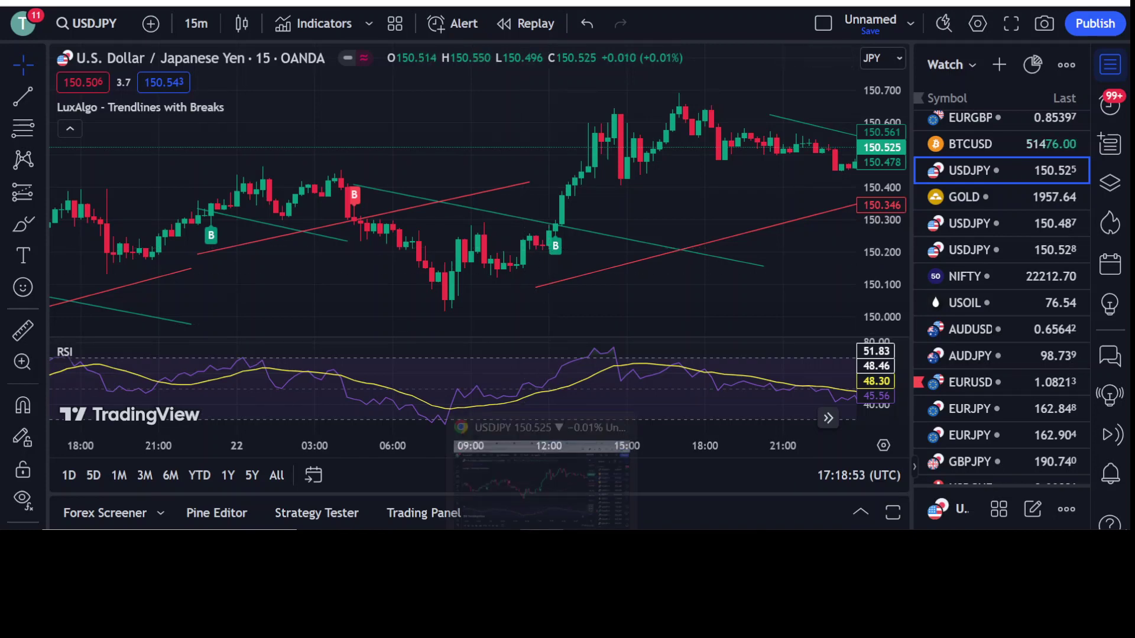